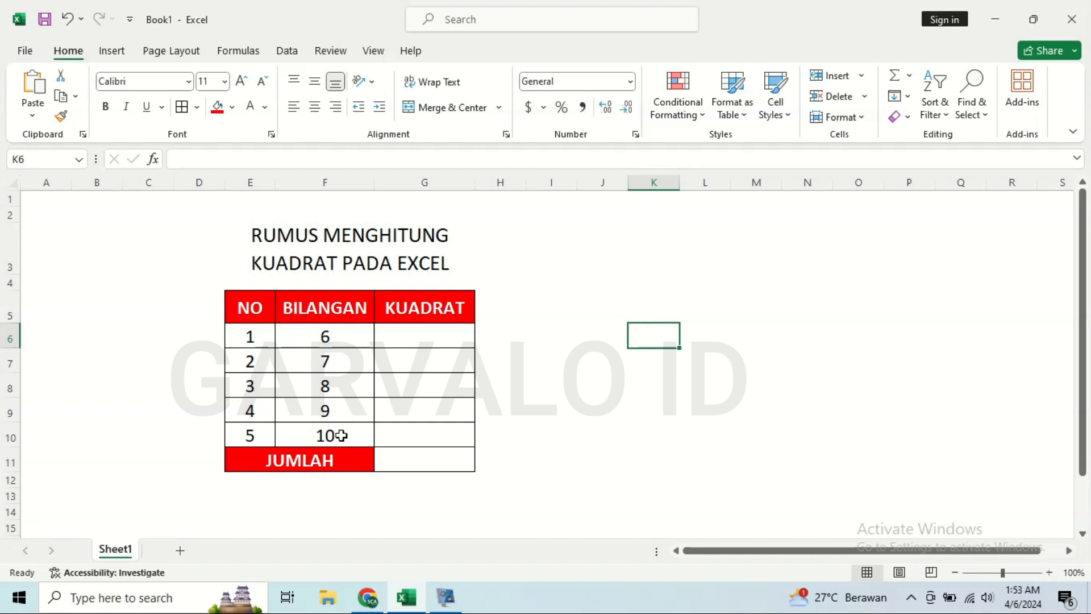
{"action": "left_click", "coordinate": [410, 335]}
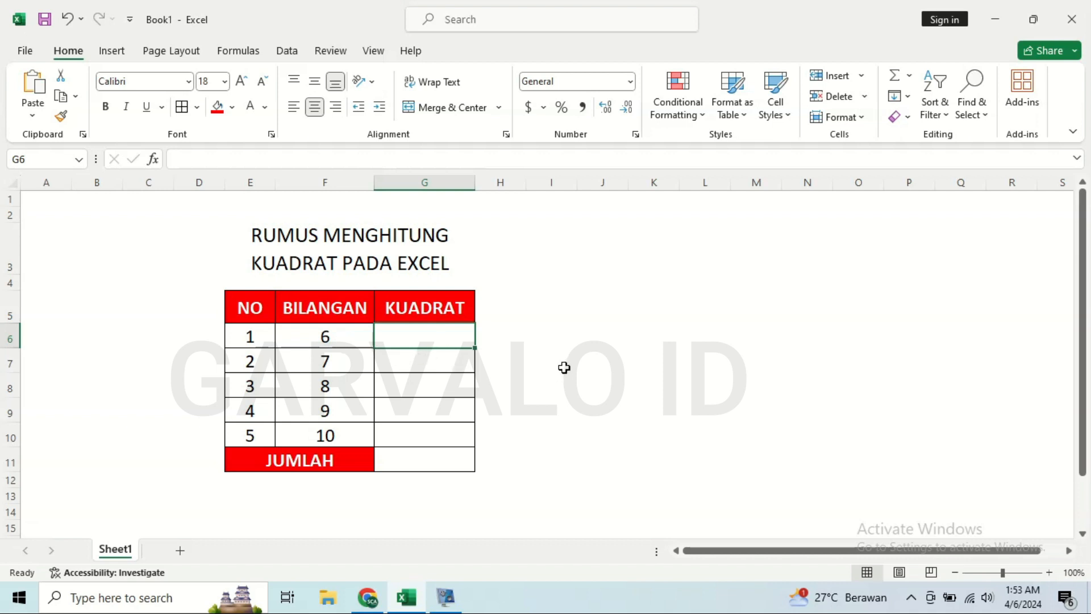
{"action": "left_click", "coordinate": [346, 331]}
{"action": "left_click_drag", "start_coordinate": [346, 357], "coordinate": [346, 430]}
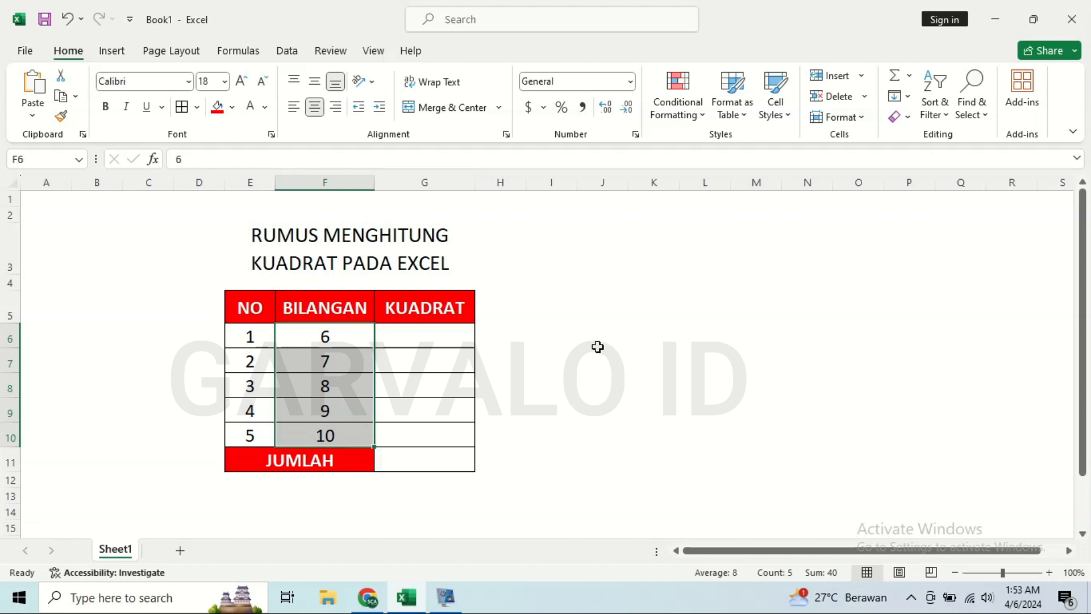
{"action": "left_click", "coordinate": [508, 337]}
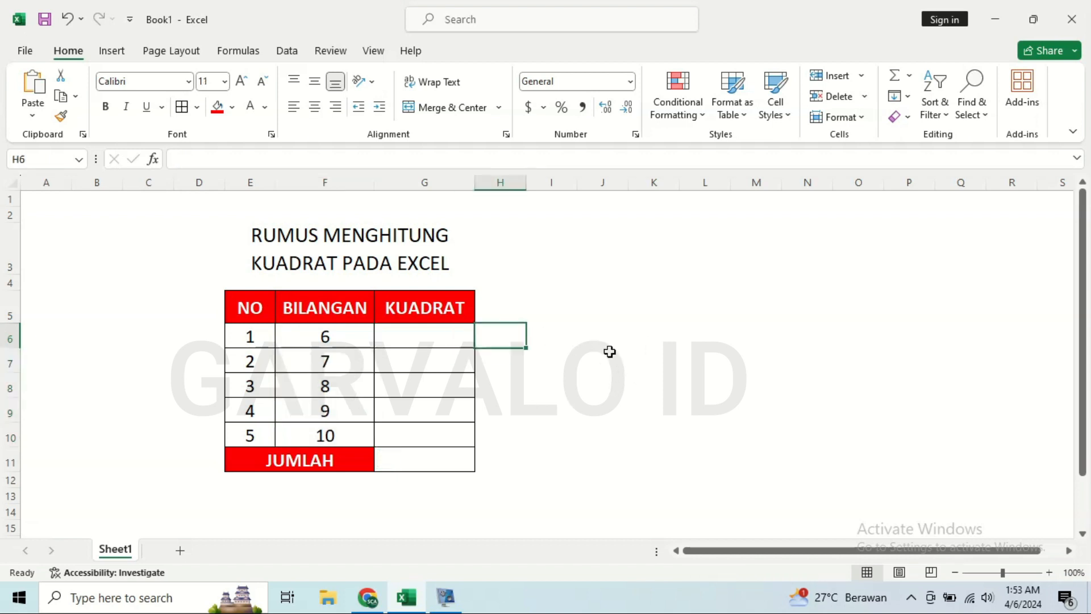
{"action": "left_click", "coordinate": [528, 340]}
{"action": "left_click", "coordinate": [502, 336]}
{"action": "type", "text": "="}
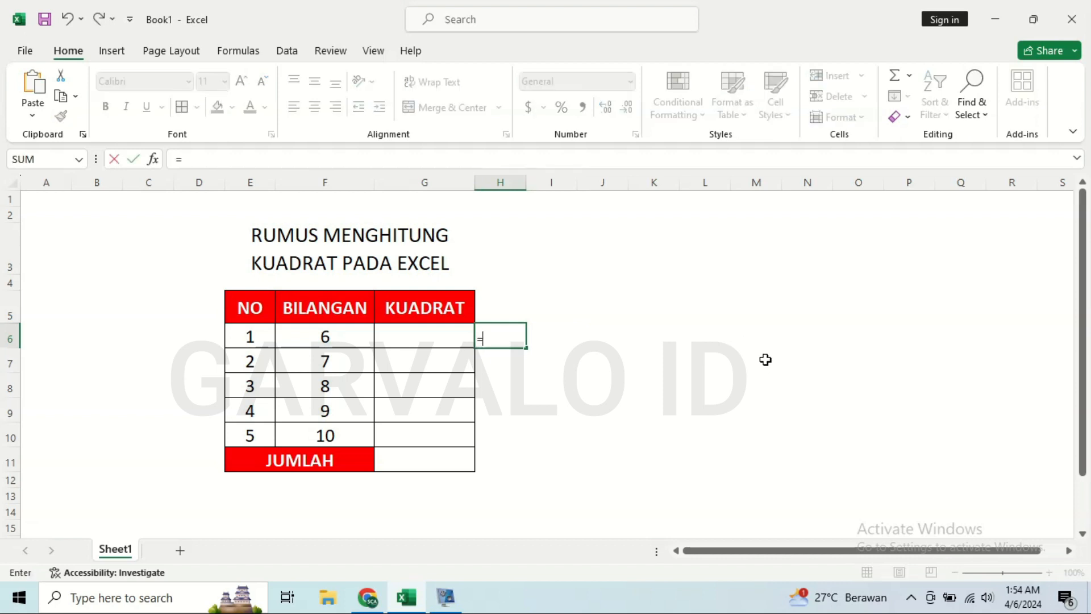
{"action": "key", "text": "BackSpace"}
Enter the formula =F6*F6 in cell G6 to square the first BILANGAN number.
{"action": "key", "text": "Left"}
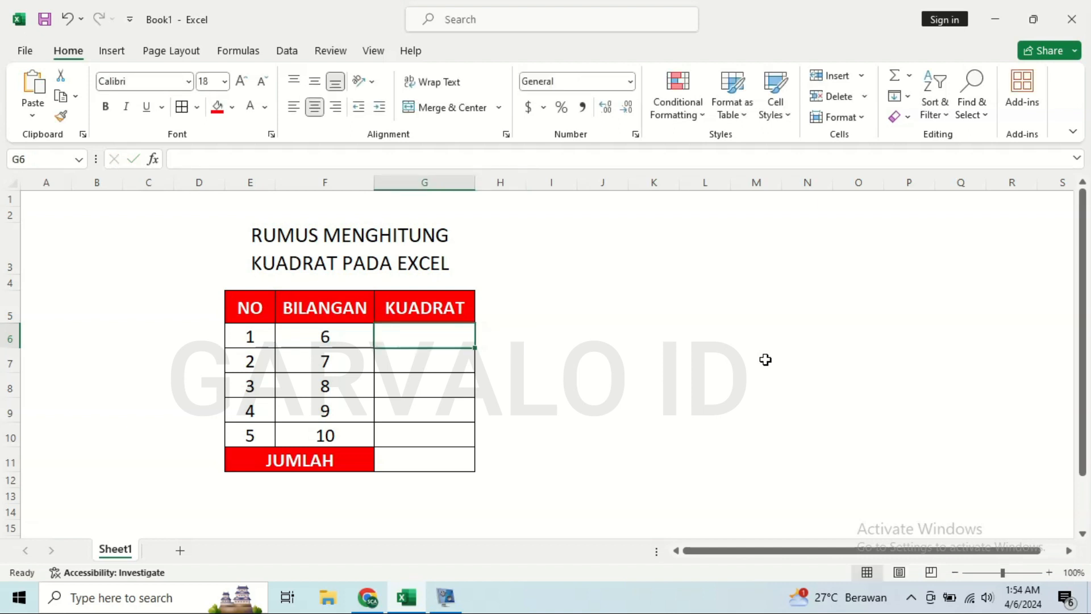
{"action": "type", "text": "="}
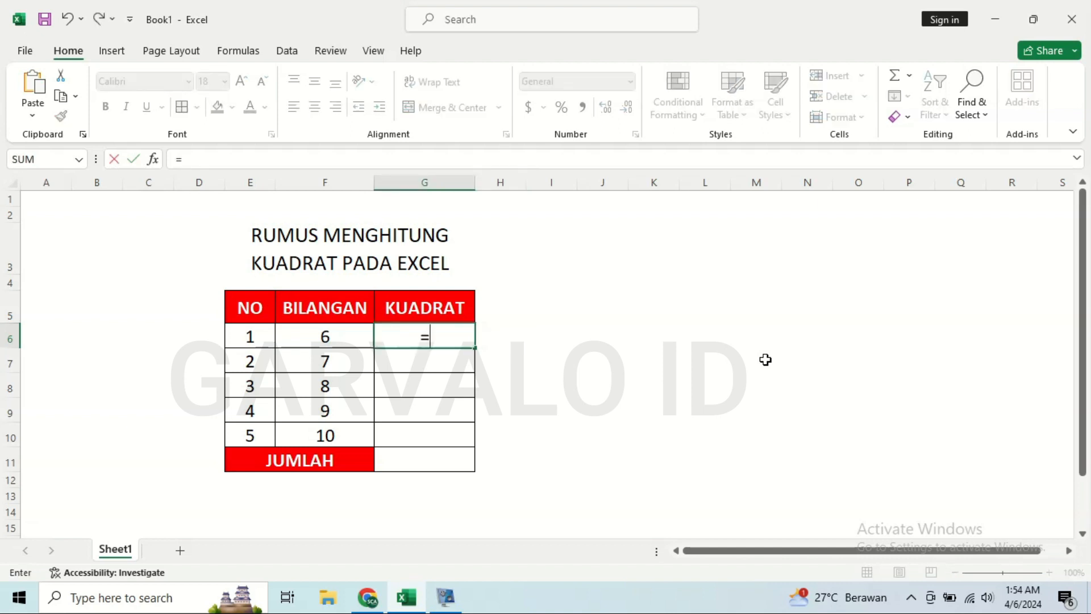
{"action": "key", "text": "Left"}
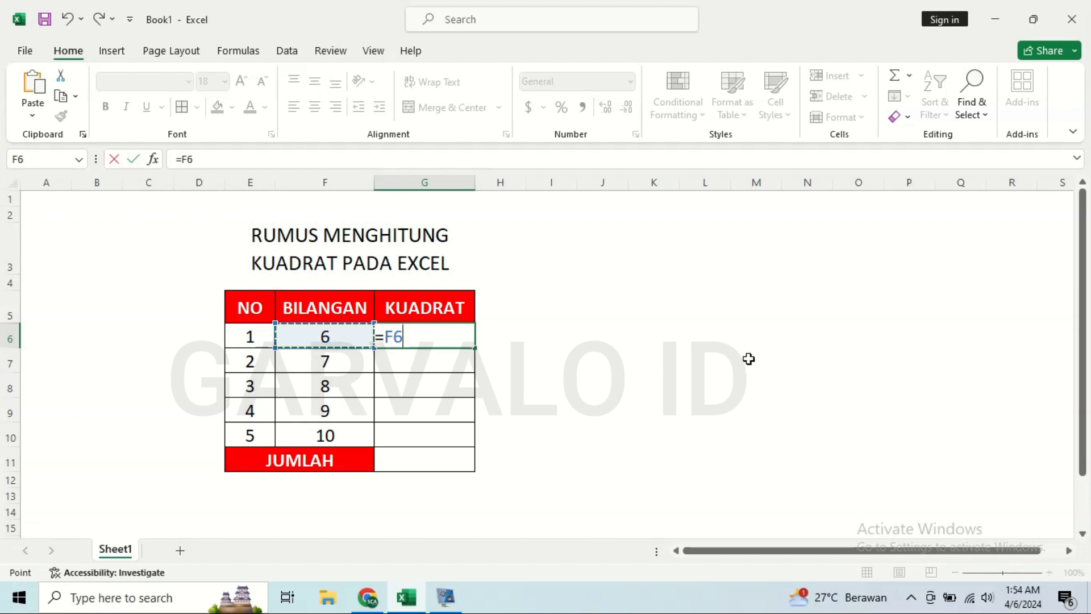
{"action": "type", "text": "*"}
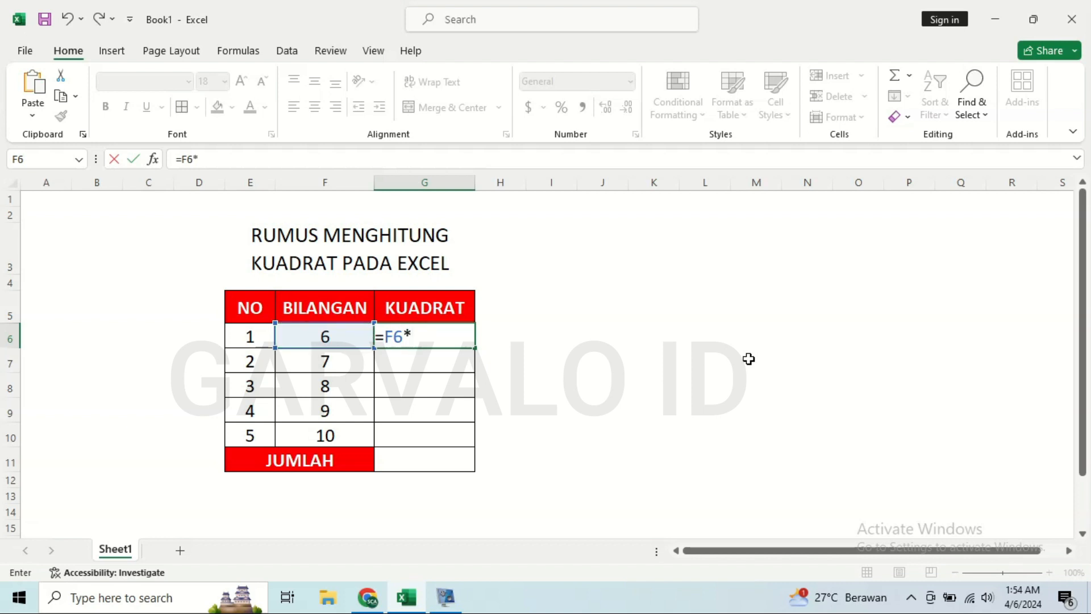
{"action": "key", "text": "Left"}
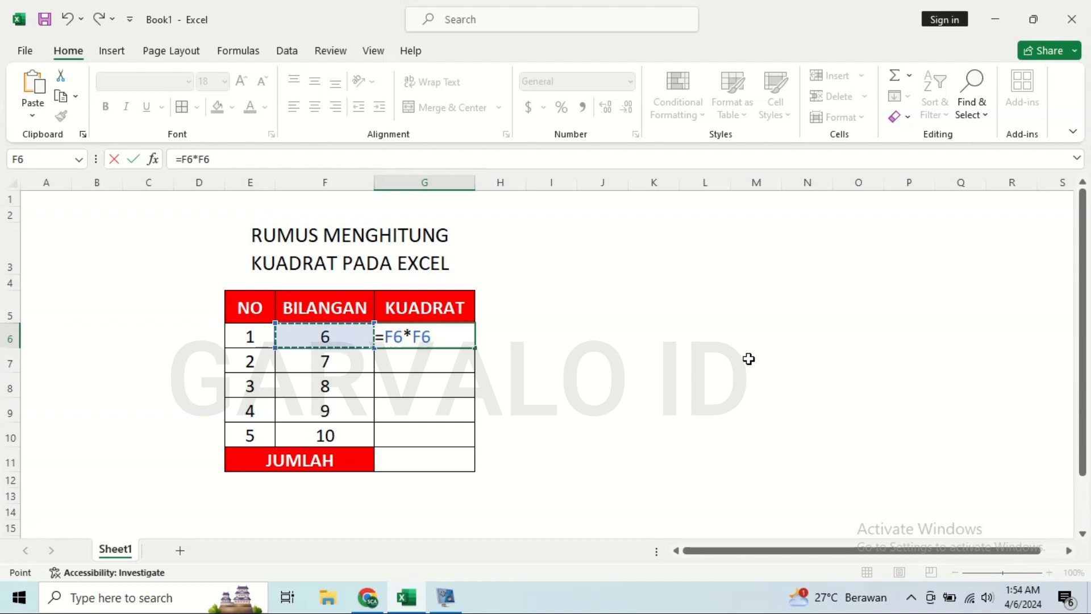
{"action": "key", "text": "Return"}
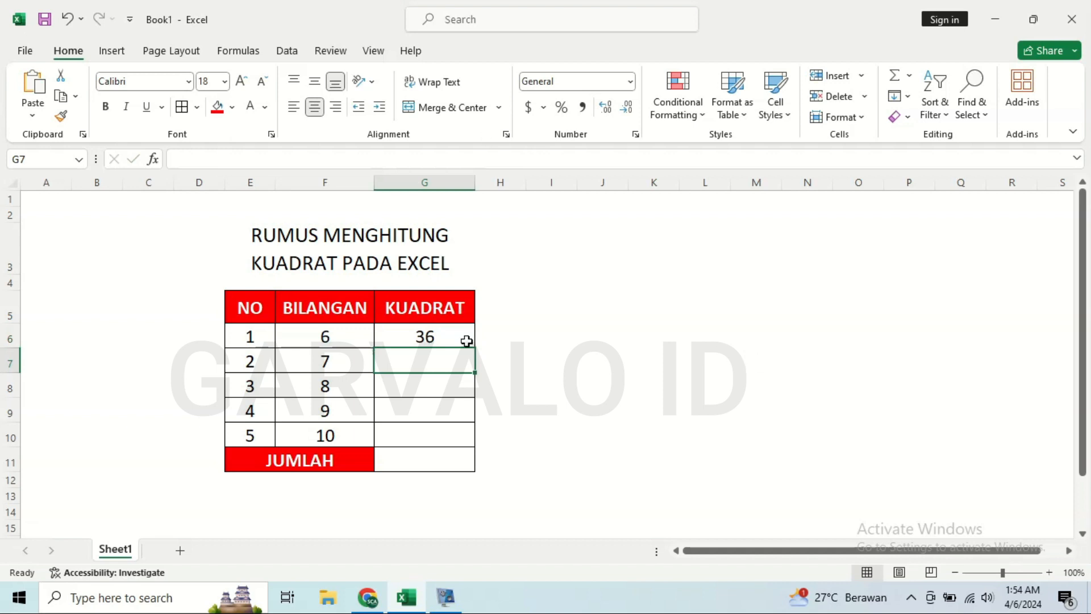
Fill the multiplication formula from G6 down through G10 in the KUADRAT column.
{"action": "left_click", "coordinate": [467, 341]}
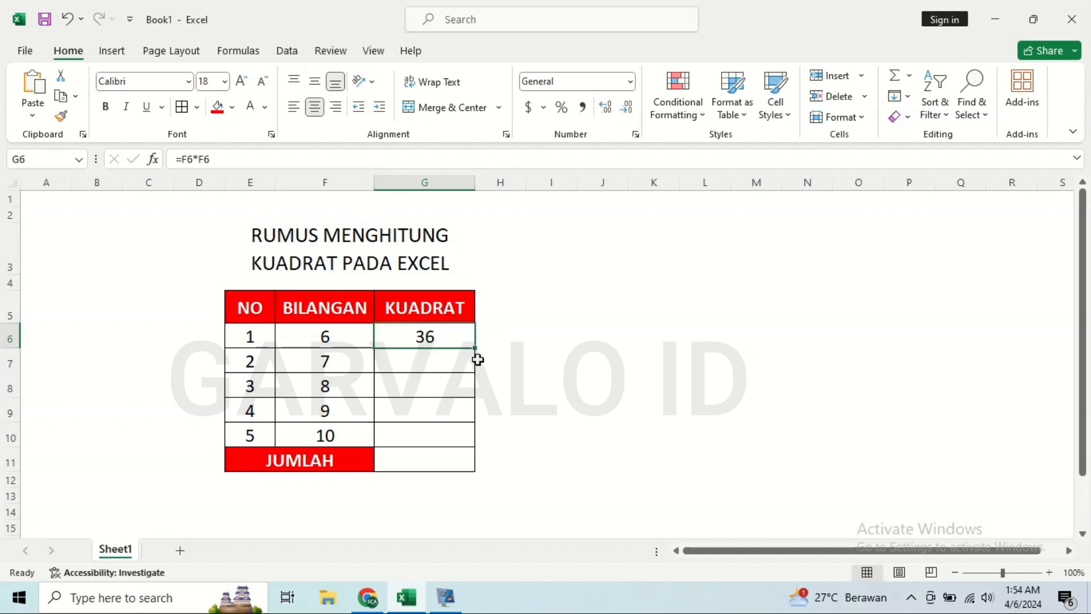
{"action": "left_click_drag", "start_coordinate": [476, 348], "coordinate": [475, 438]}
{"action": "left_click", "coordinate": [545, 360]}
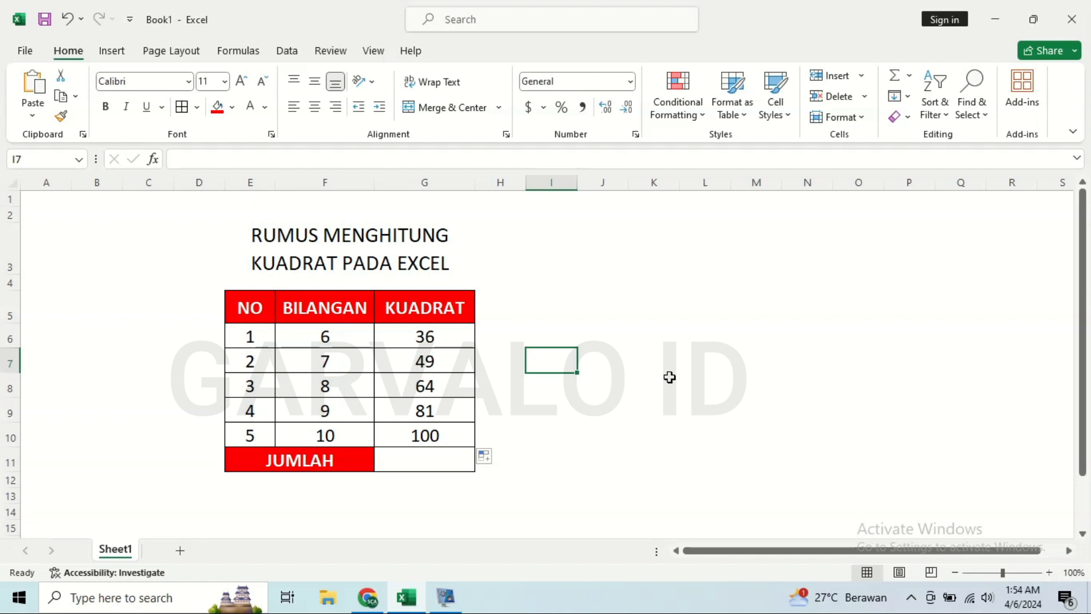
Clear the multiplication formulas from cells G6 to G10 in the KUADRAT column.
{"action": "key", "text": "Left"}
{"action": "key", "text": "Left"}
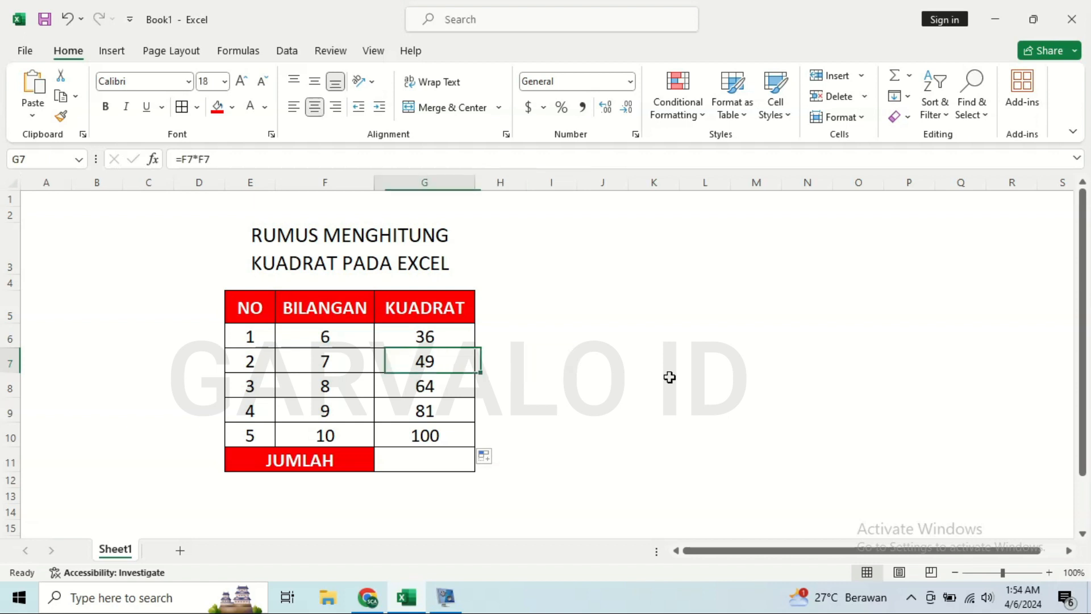
{"action": "key", "text": "Up"}
{"action": "key", "text": "shift+Left"}
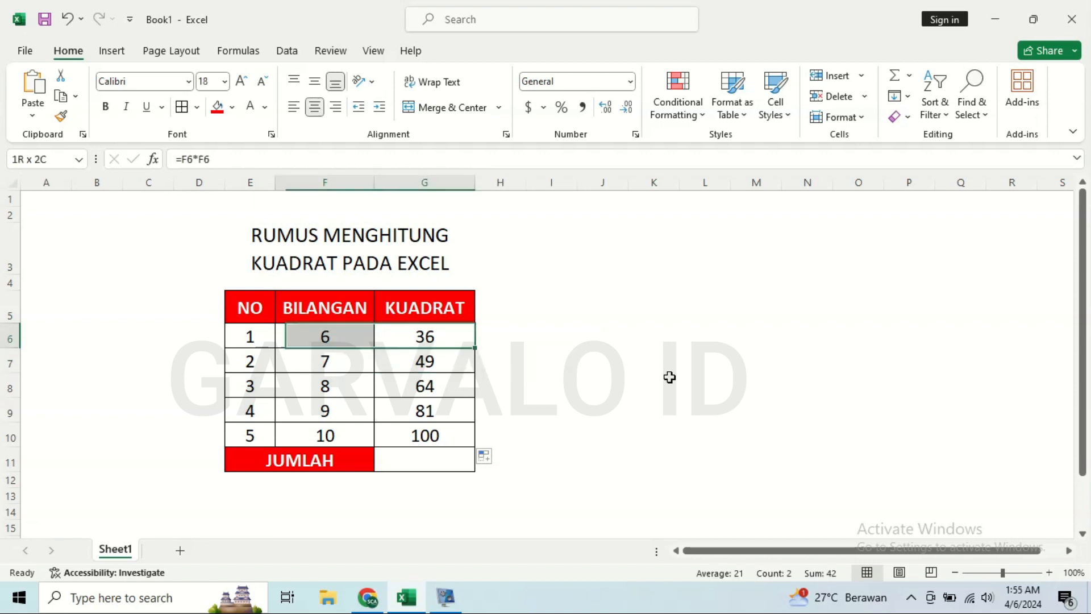
{"action": "key", "text": "Right"}
{"action": "key", "text": "Right"}
{"action": "key", "text": "Left"}
{"action": "key", "text": "Left"}
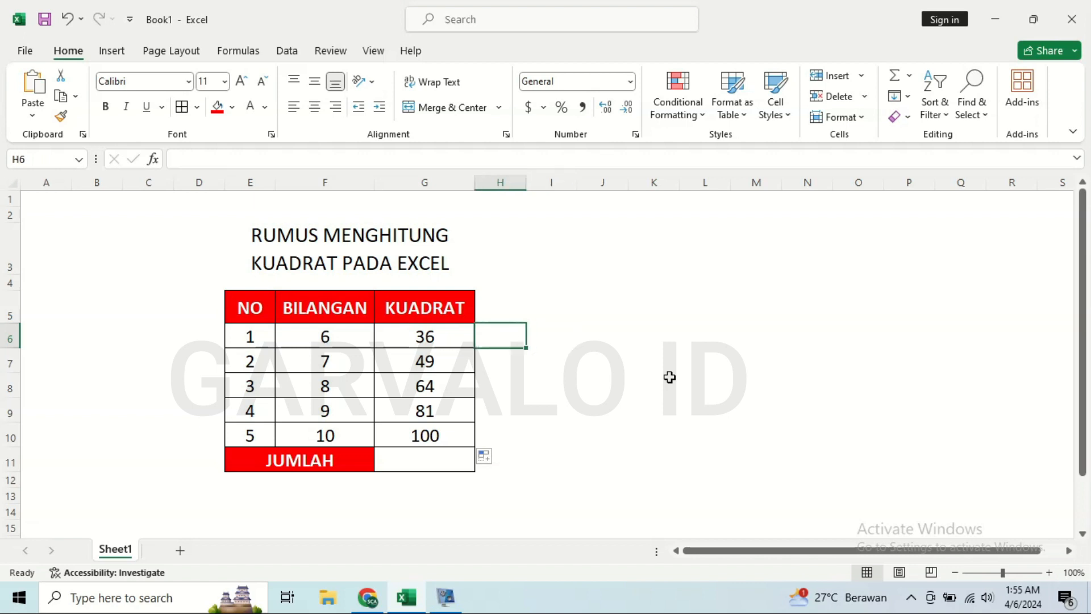
{"action": "key", "text": "Delete"}
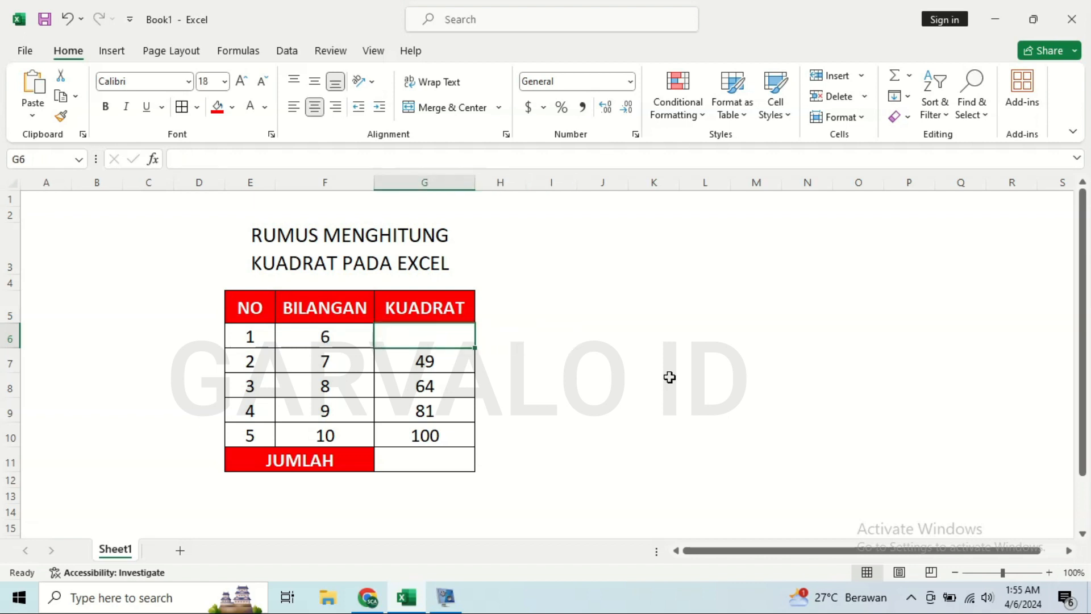
{"action": "key", "text": "shift+Down"}
{"action": "key", "text": "shift+Down"}
{"action": "key", "text": "shift+Down"}
{"action": "key", "text": "shift+Down"}
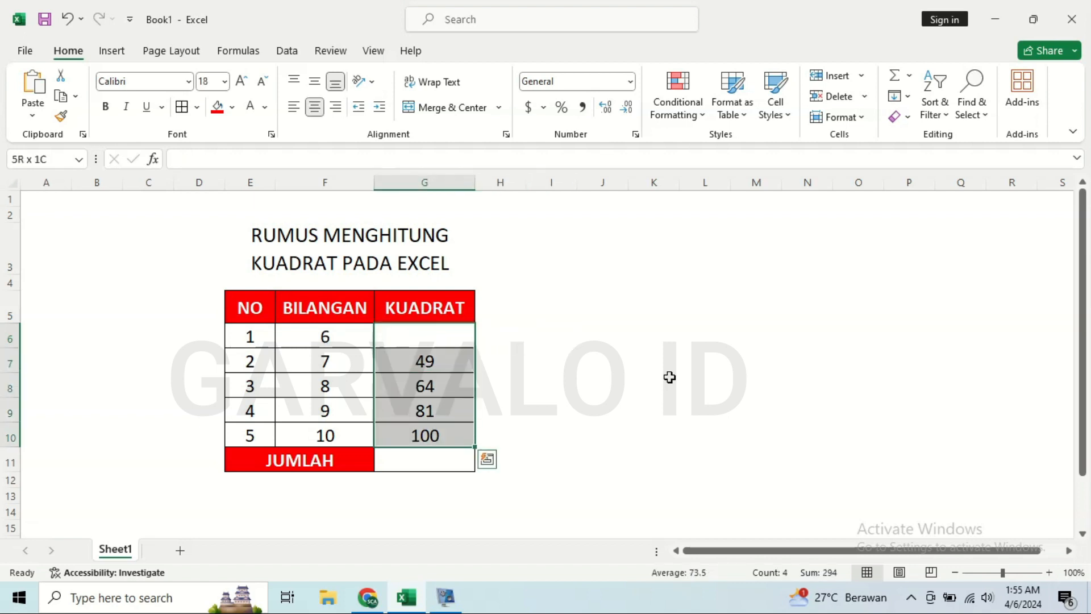
{"action": "key", "text": "Delete"}
Enter the formula =power(F6,2) in cell G6 to square the first number with the POWER function.
{"action": "key", "text": "Right"}
{"action": "key", "text": "Up"}
{"action": "key", "text": "Down"}
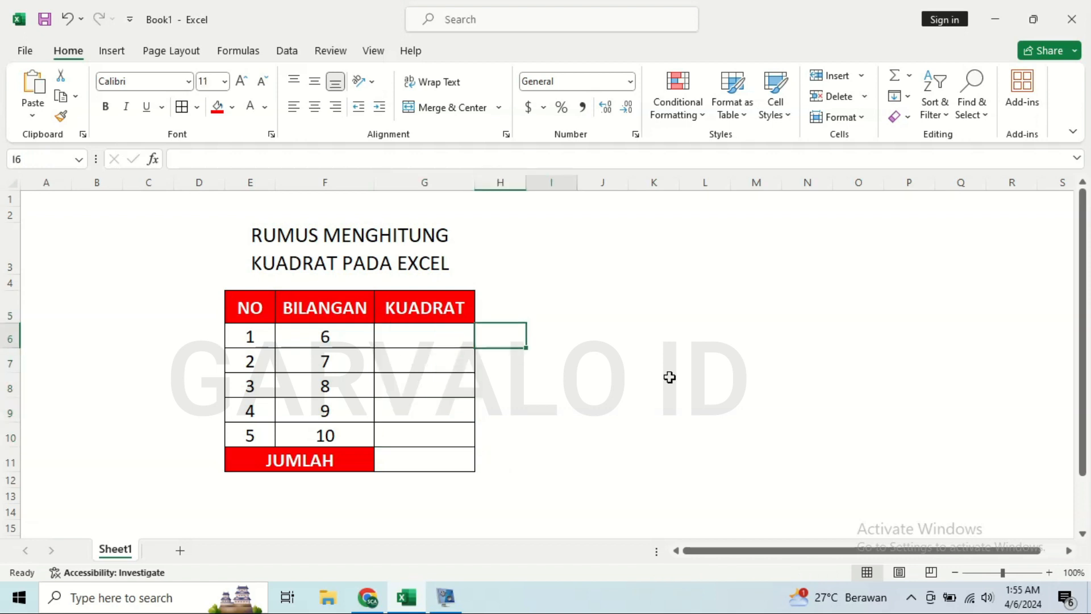
{"action": "key", "text": "Left"}
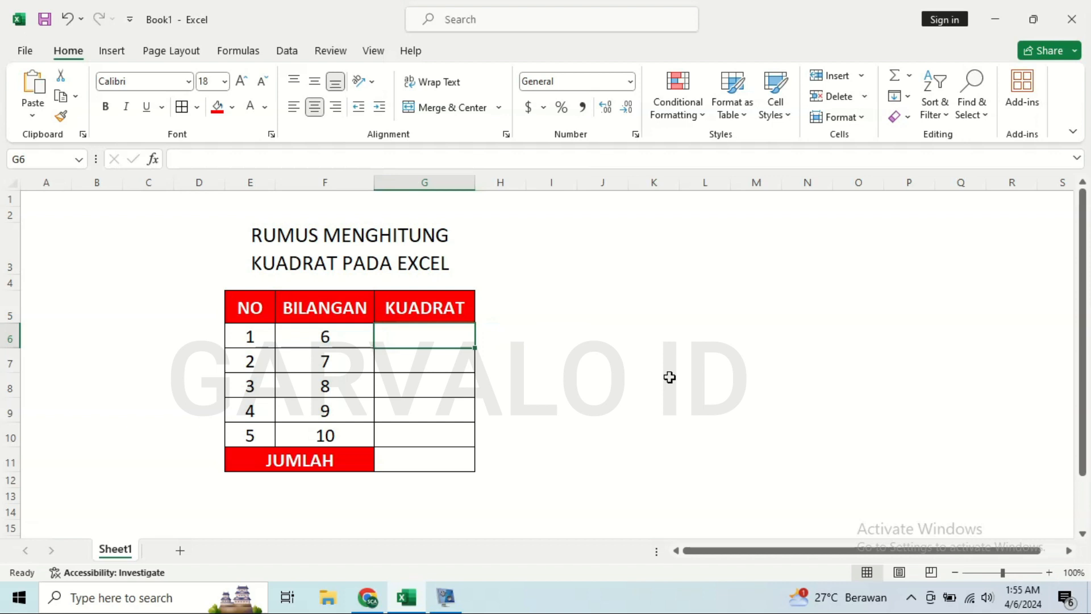
{"action": "type", "text": "="}
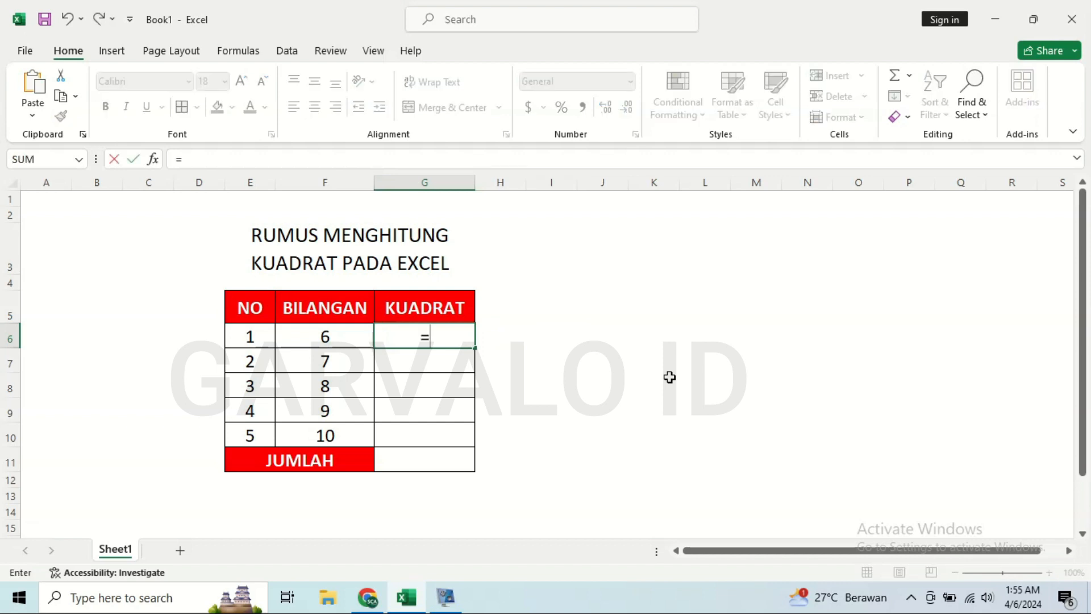
{"action": "type", "text": "power"}
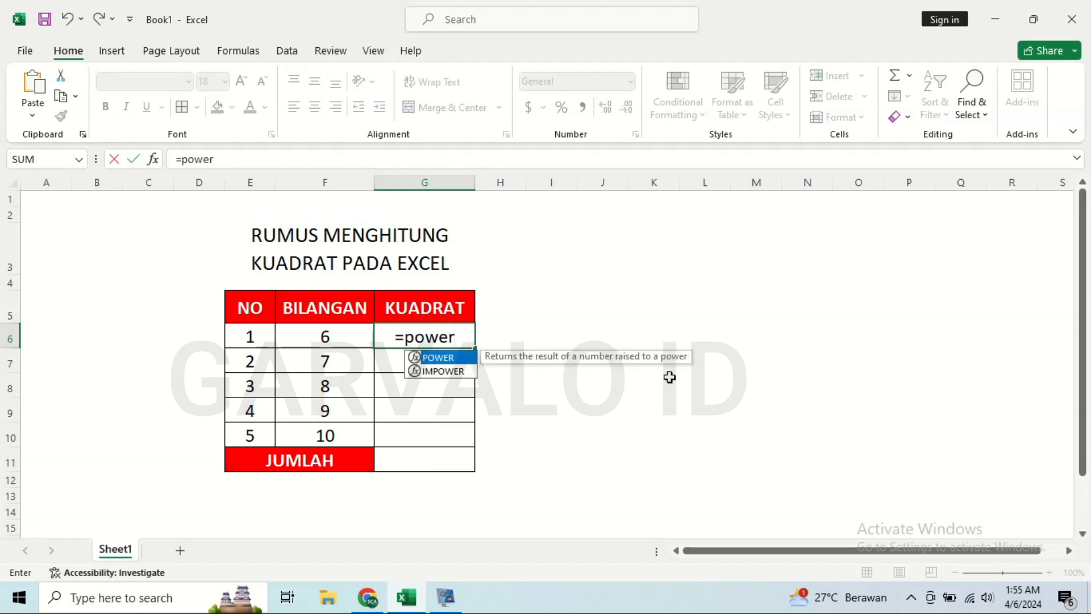
{"action": "type", "text": "("}
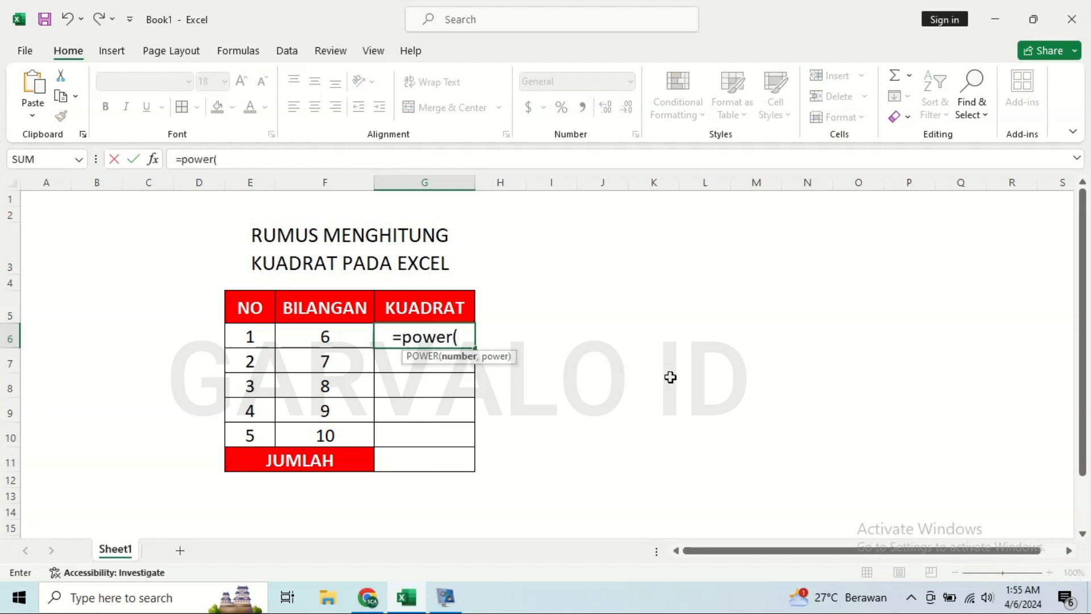
{"action": "left_click", "coordinate": [328, 337]}
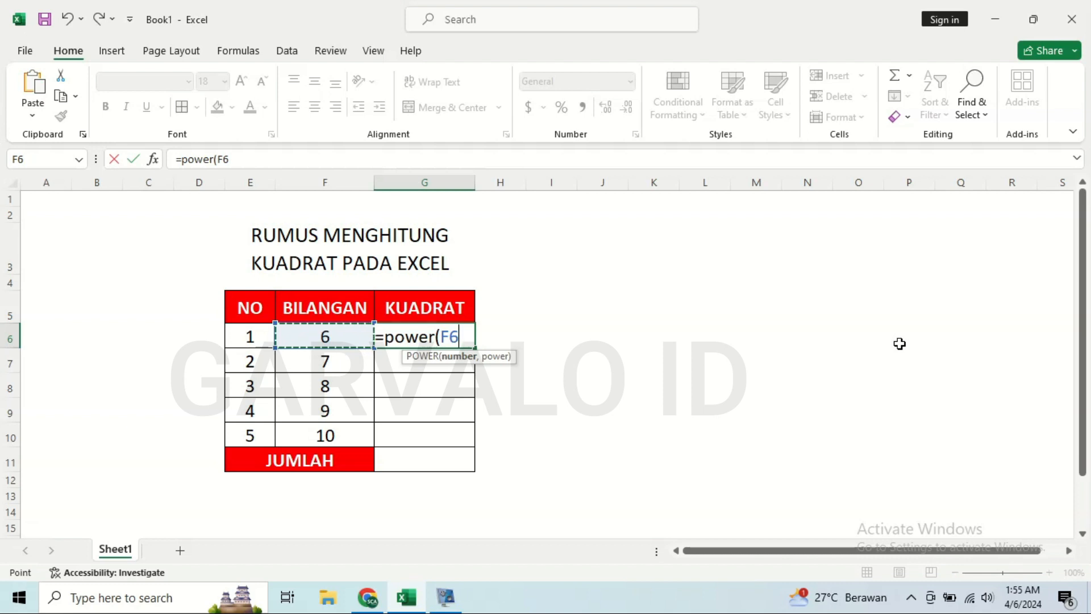
{"action": "type", "text": ","}
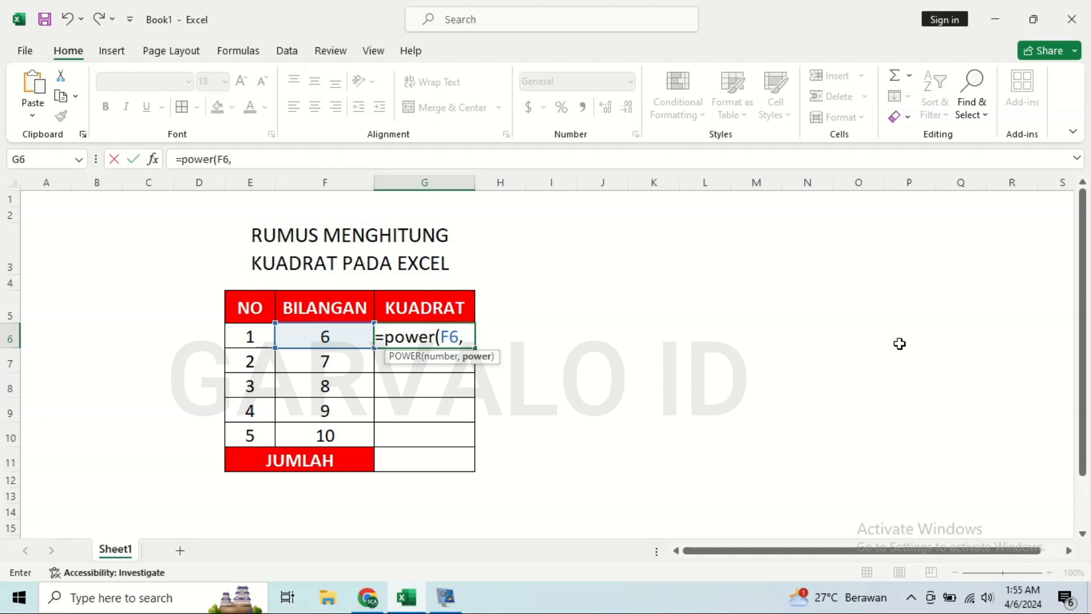
{"action": "type", "text": "2"}
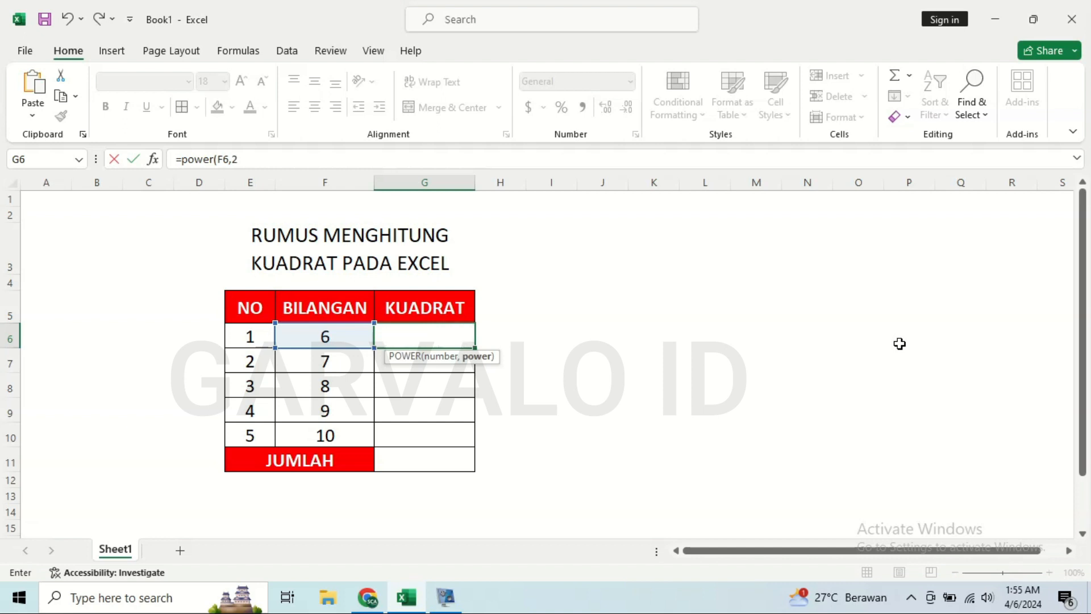
{"action": "type", "text": ")"}
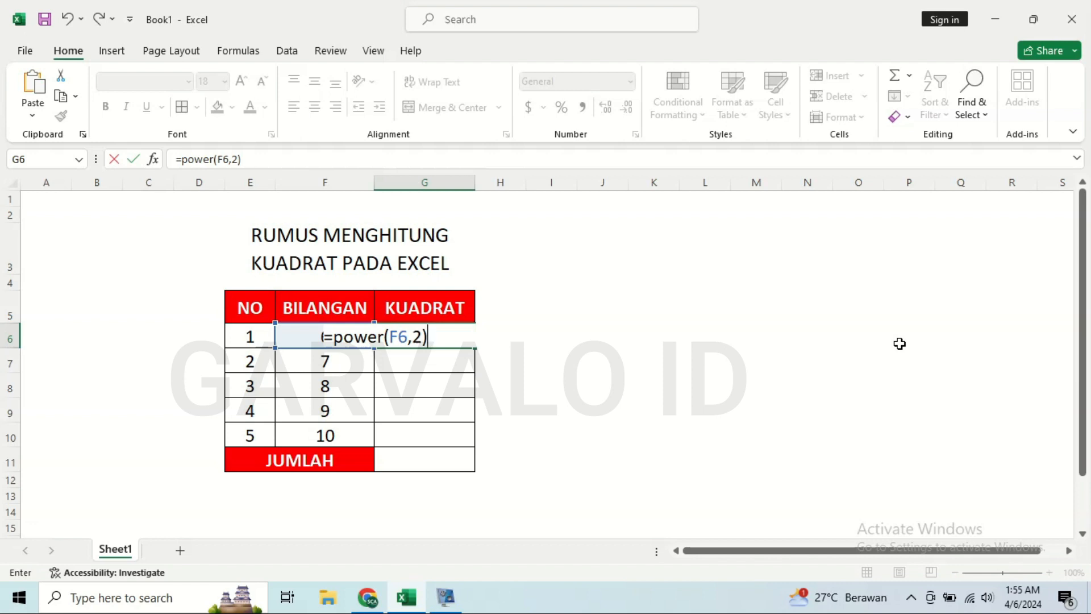
{"action": "key", "text": "Return"}
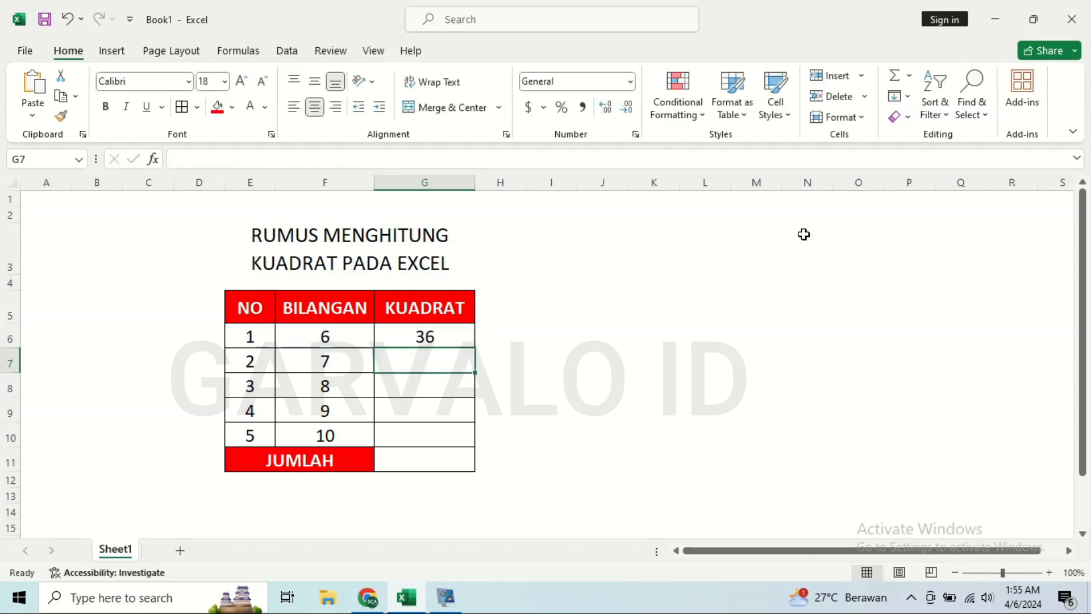
Fill the POWER formula from G6 down through G10 in the KUADRAT column.
{"action": "left_click", "coordinate": [458, 339]}
{"action": "left_click_drag", "start_coordinate": [477, 349], "coordinate": [471, 444]}
{"action": "left_click", "coordinate": [564, 384]}
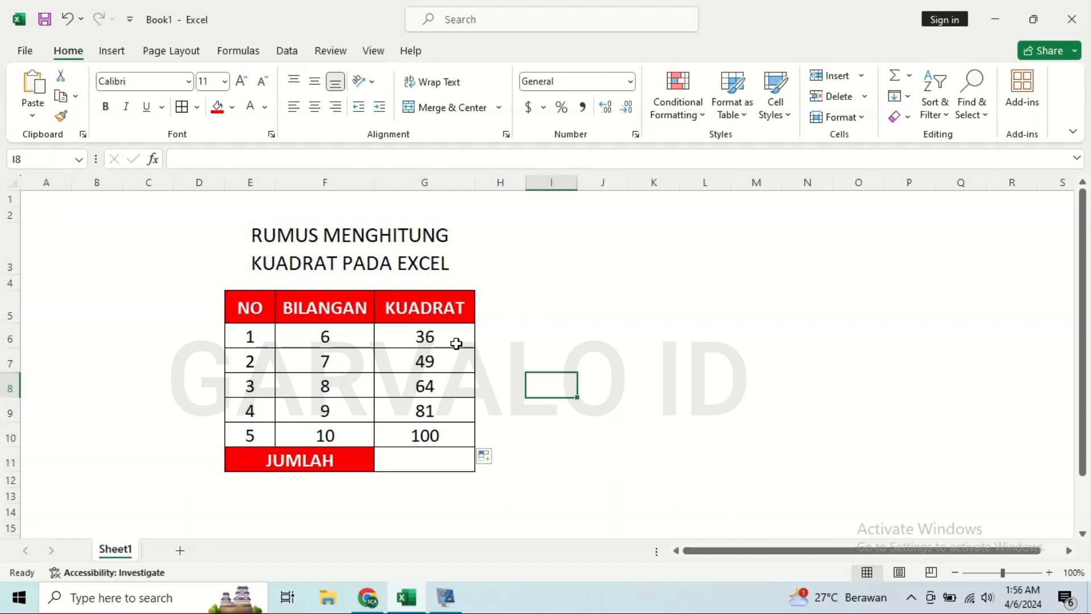
Total the KUADRAT column in the JUMLAH row by entering =sum(G6:G10) in cell G11.
{"action": "left_click", "coordinate": [414, 465]}
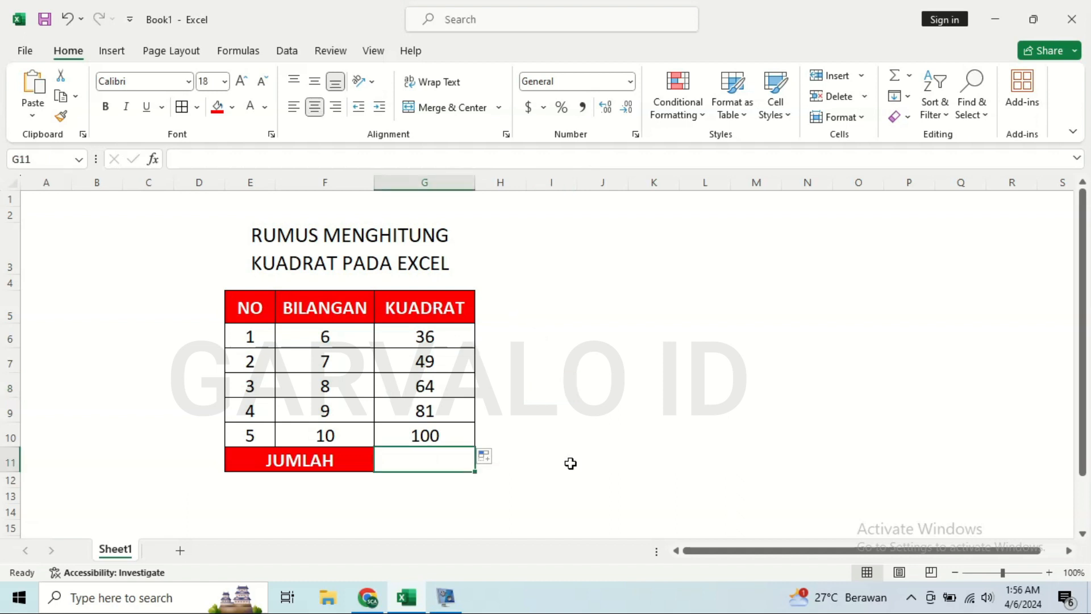
{"action": "type", "text": "="}
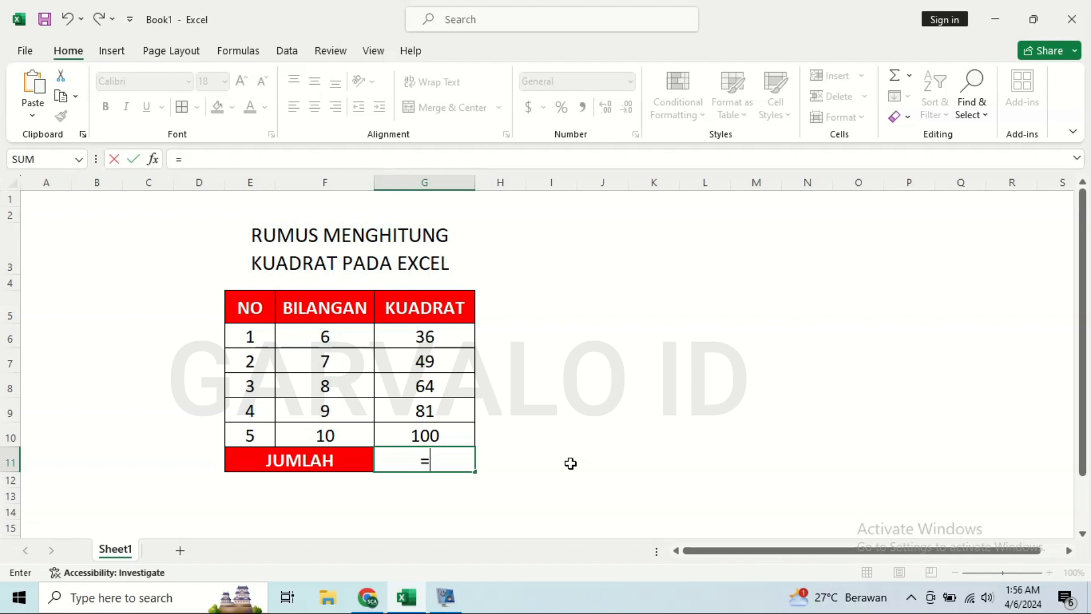
{"action": "type", "text": "sum"}
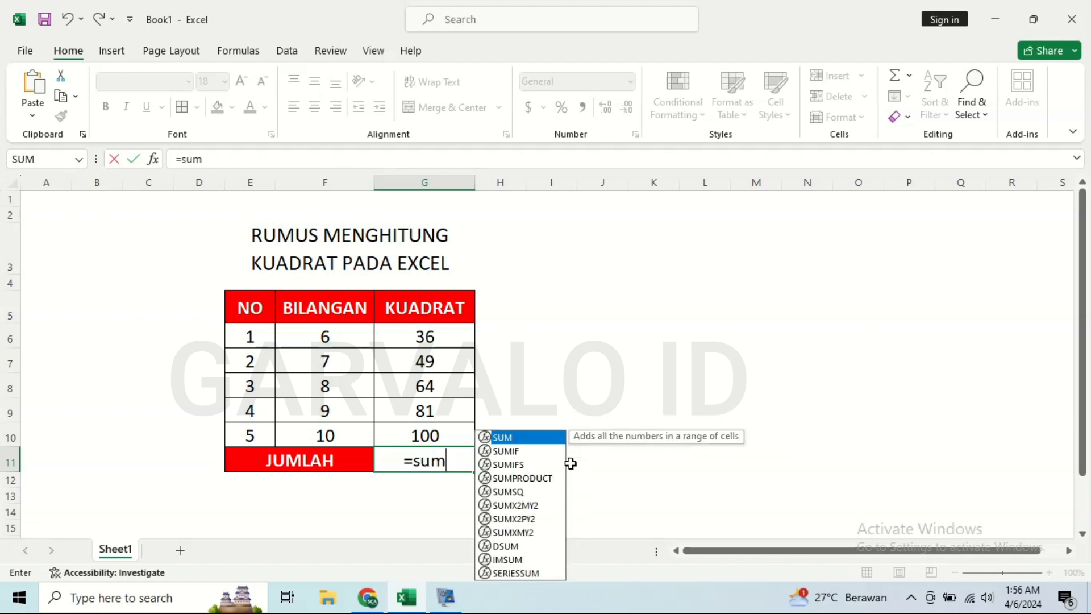
{"action": "type", "text": "("}
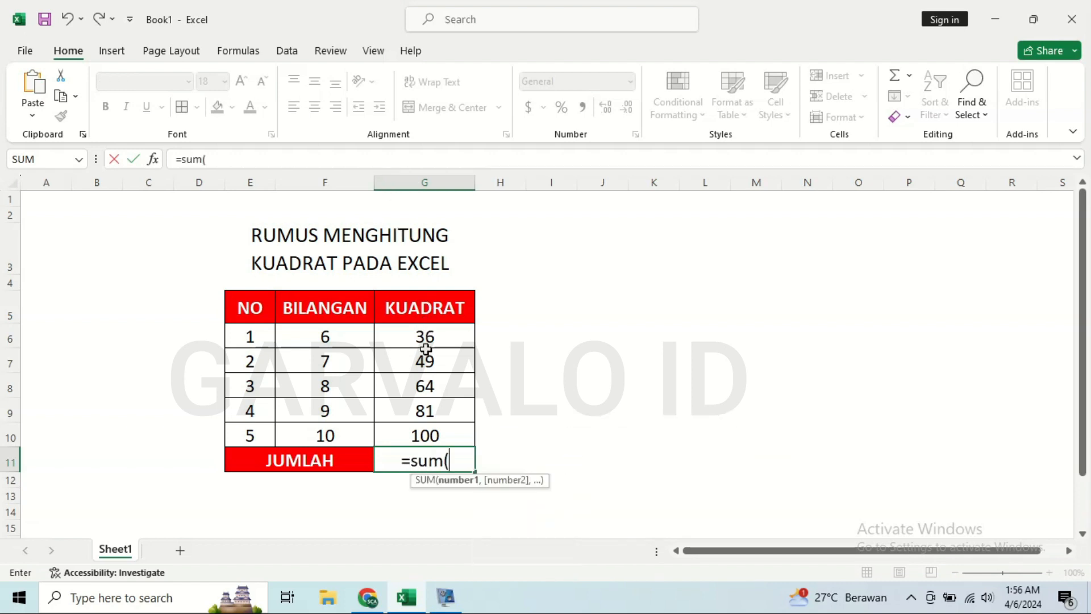
{"action": "left_click_drag", "start_coordinate": [426, 339], "coordinate": [428, 432]}
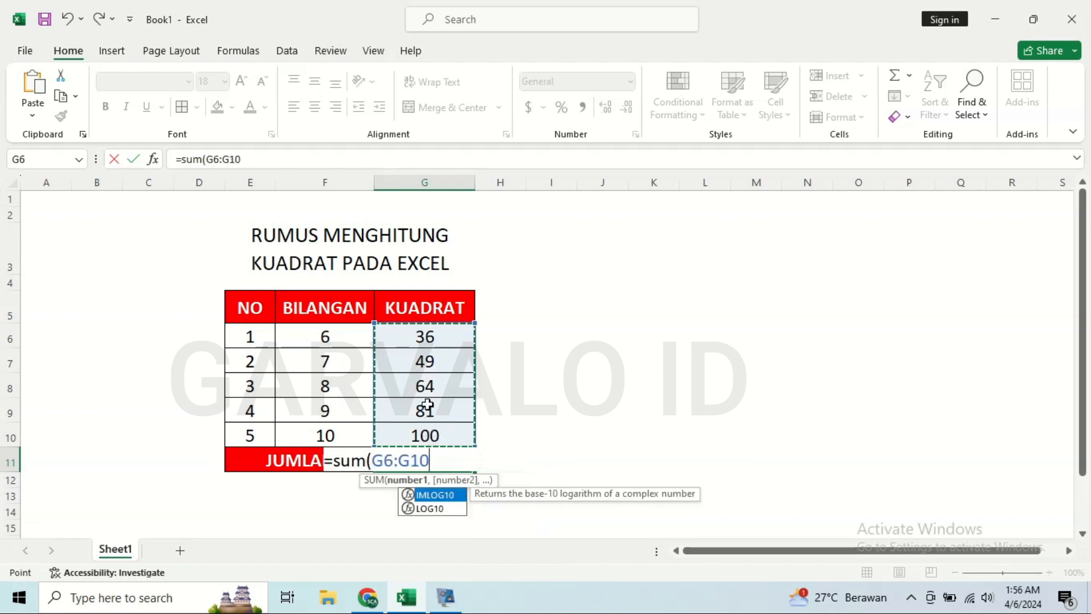
{"action": "type", "text": ")"}
{"action": "key", "text": "Return"}
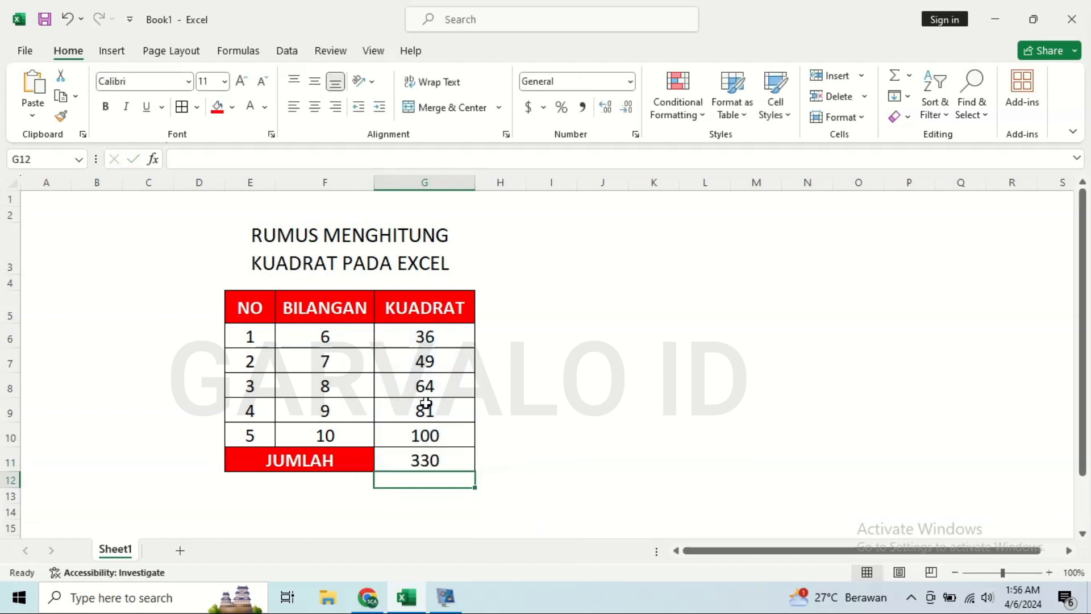